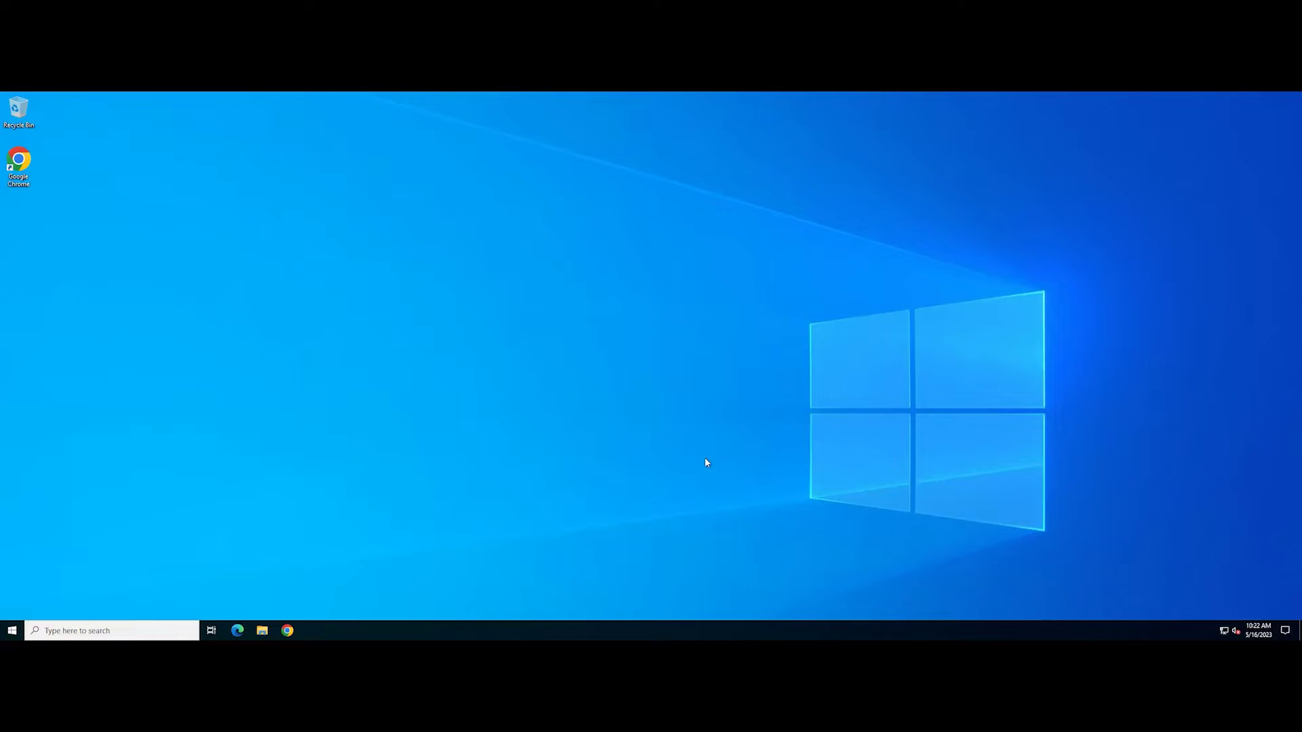
# Step: Launch System Configuration via msconfig and stop startup items from loading at boot
pyautogui.press('super+r')
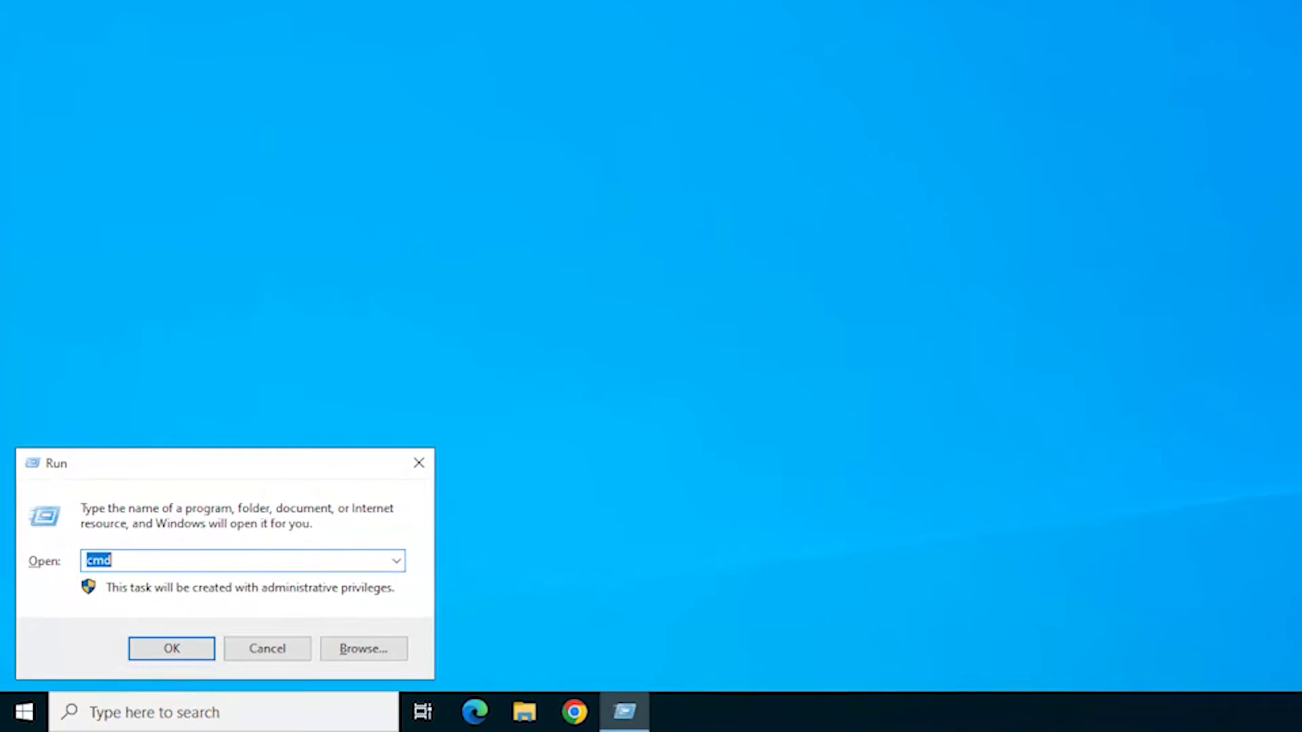
pyautogui.write('msconf')
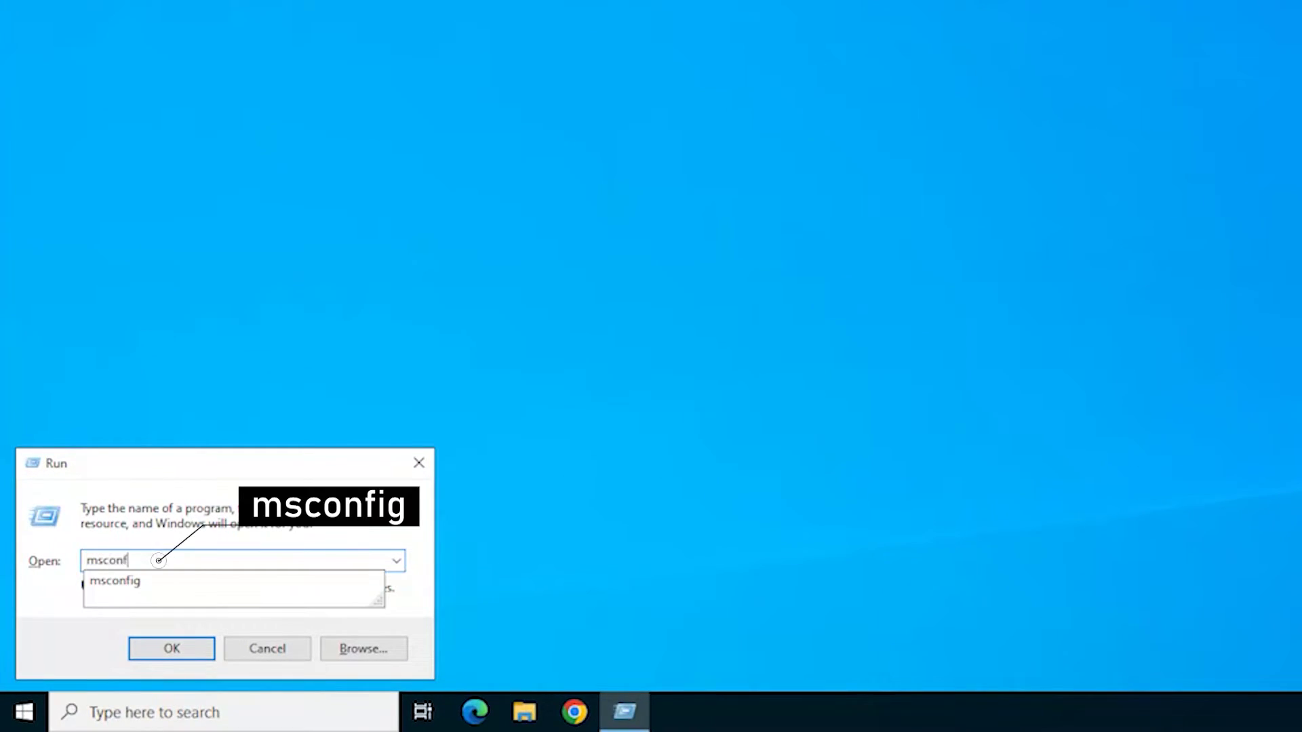
pyautogui.write('ig')
pyautogui.press('Return')
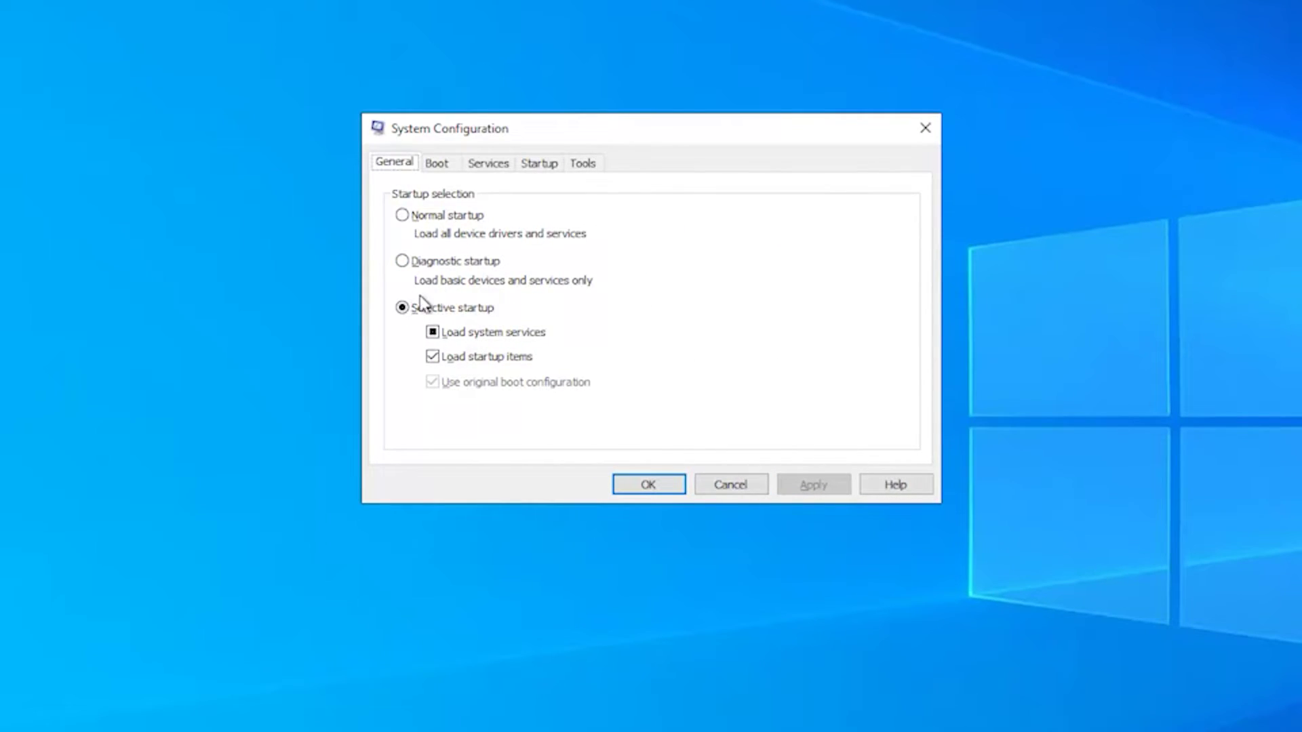
pyautogui.click(433, 333)
pyautogui.click(433, 357)
# Step: Hide Microsoft services, disable all remaining non-Microsoft services and apply the changes
pyautogui.click(488, 163)
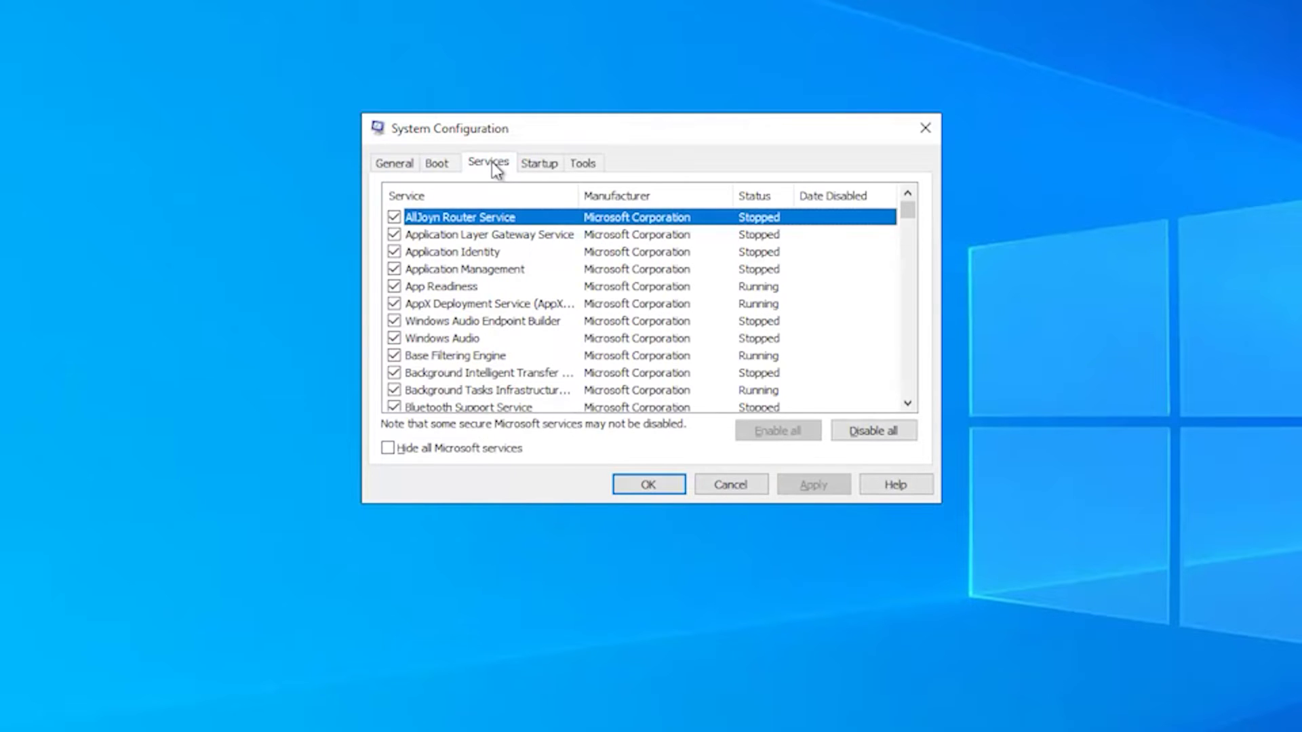
pyautogui.click(389, 449)
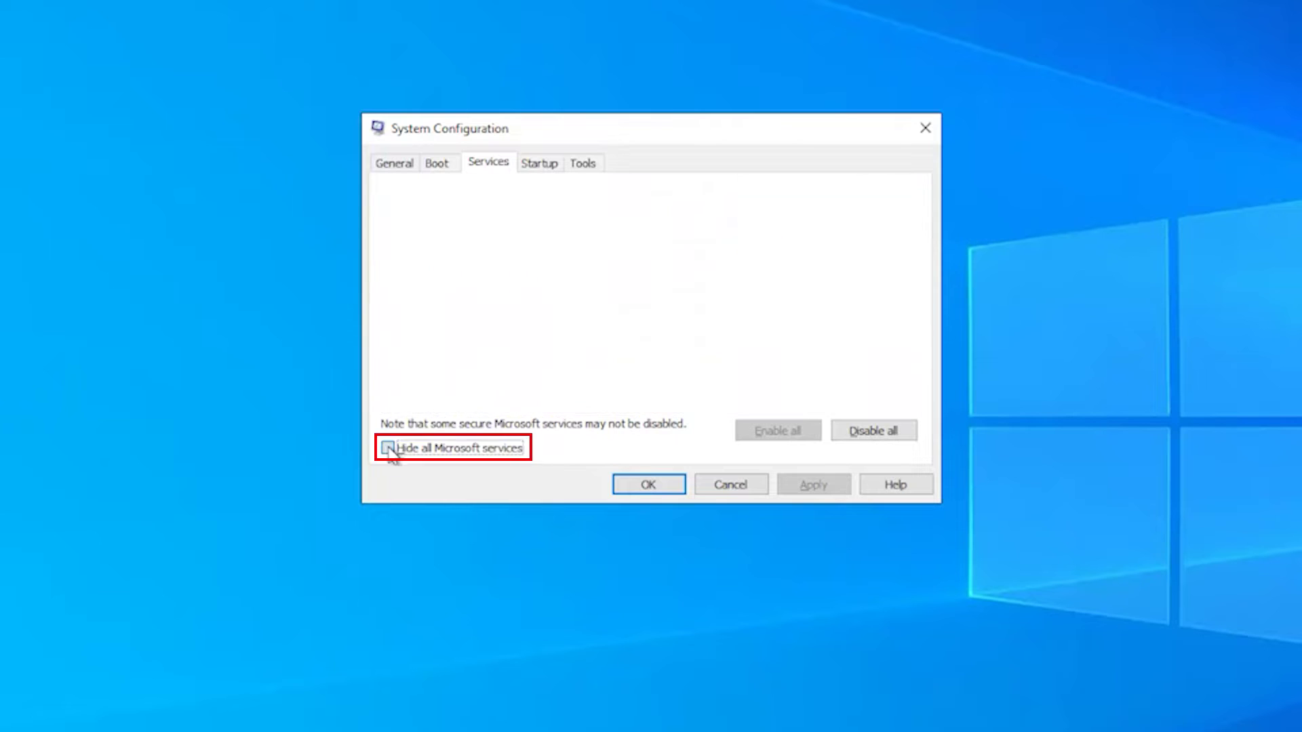
pyautogui.click(876, 431)
pyautogui.click(819, 485)
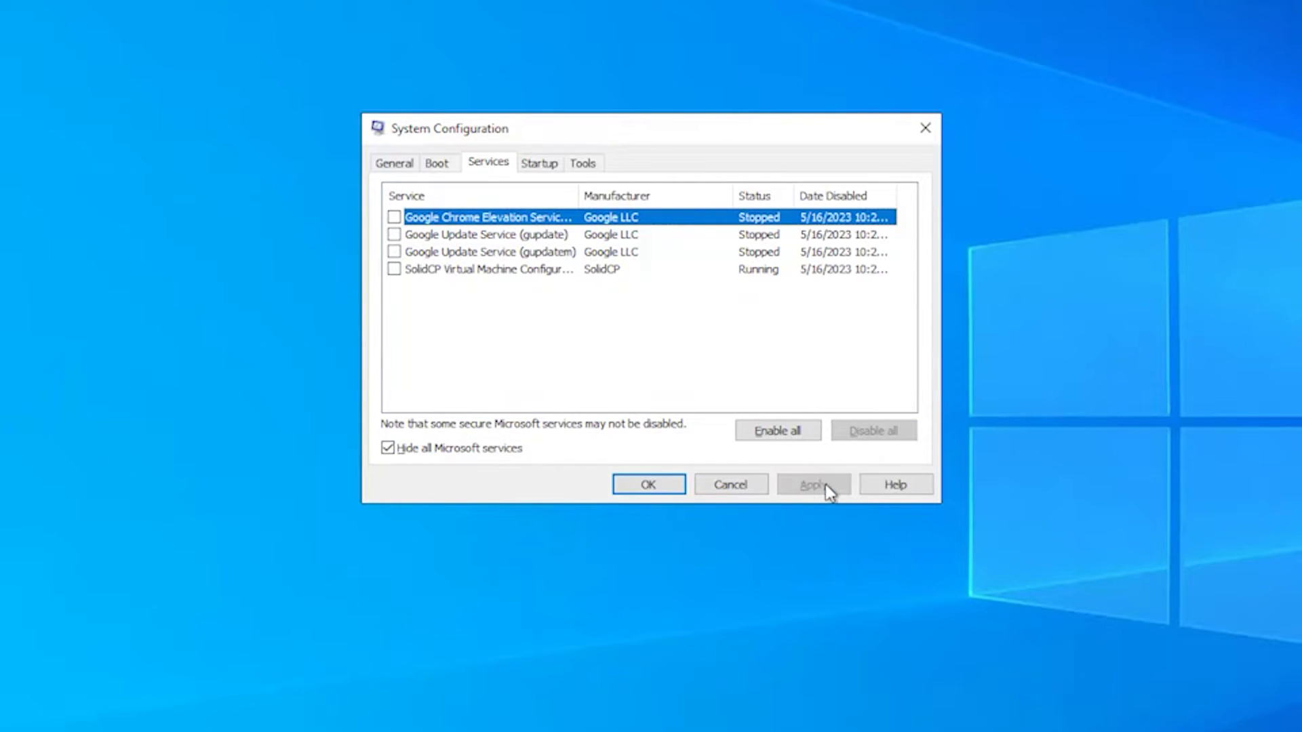
pyautogui.click(658, 486)
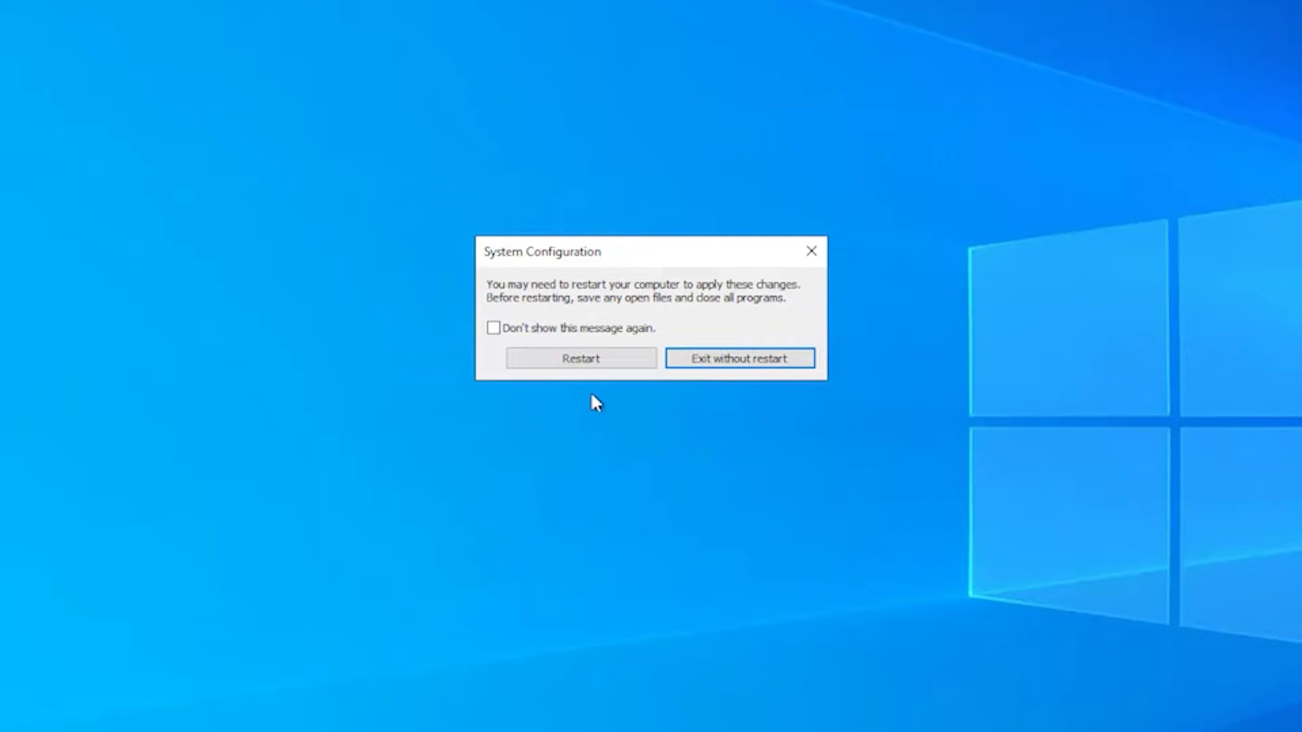
# Step: Restart the server to apply the clean boot and return to the desktop
pyautogui.click(586, 362)
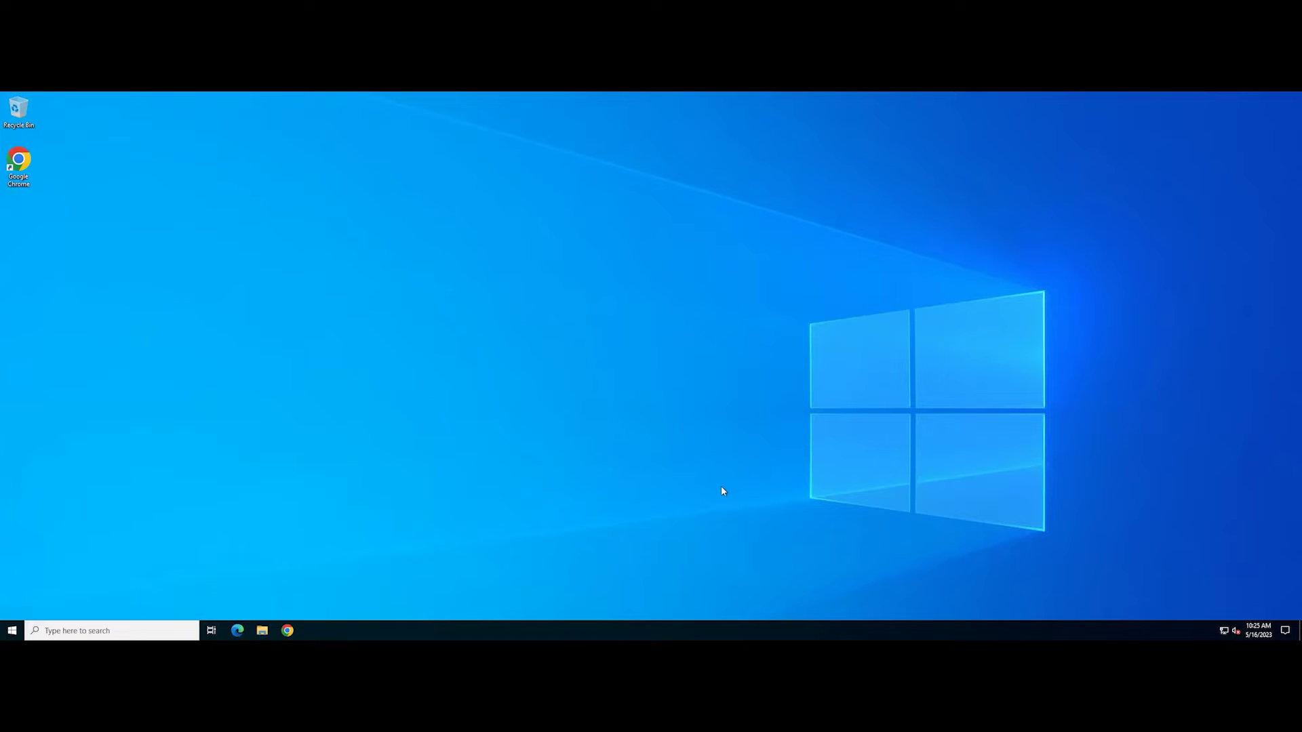
pyautogui.press('super+x')
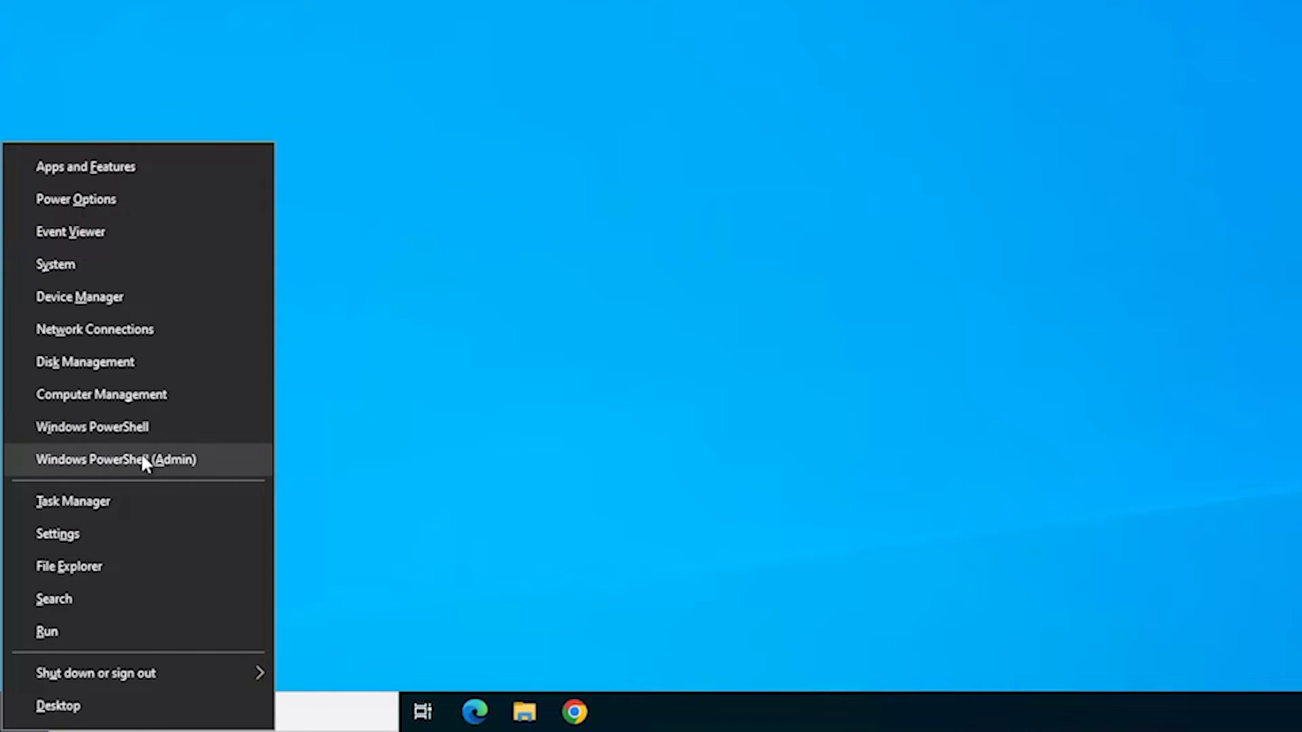
# Step: Run DISM.exe /Online /Cleanup-image /Restorehealth in an administrator PowerShell to completion
pyautogui.click(108, 463)
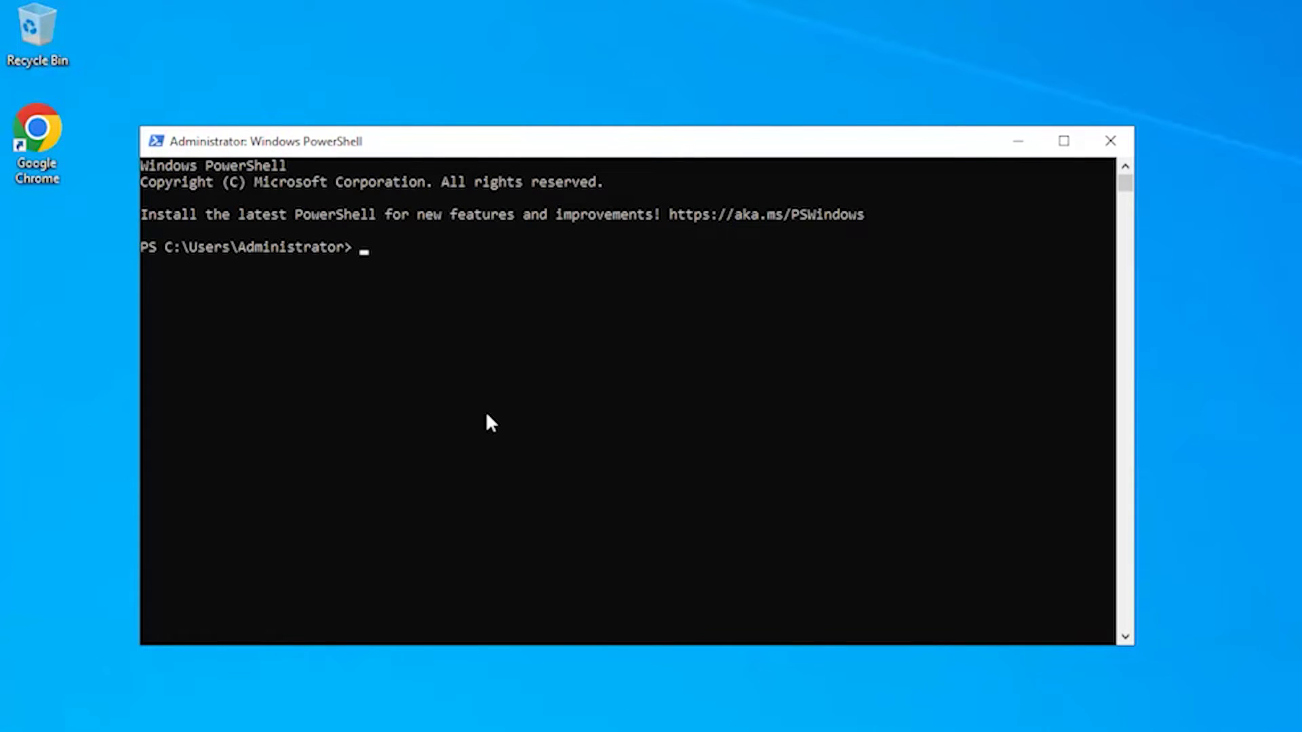
pyautogui.write('DISM.exe /Online /Cleanup-image /Restorehealth')
pyautogui.press('Return')
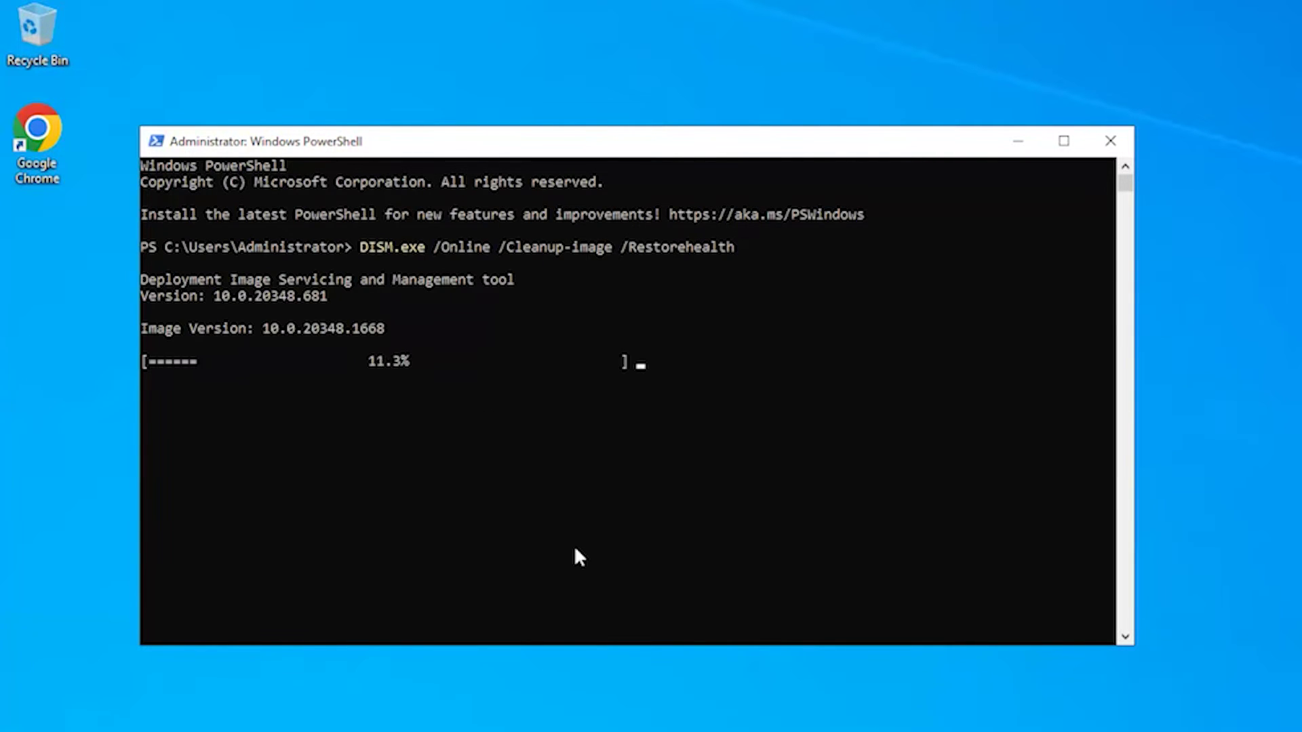
pyautogui.click(1174, 318)
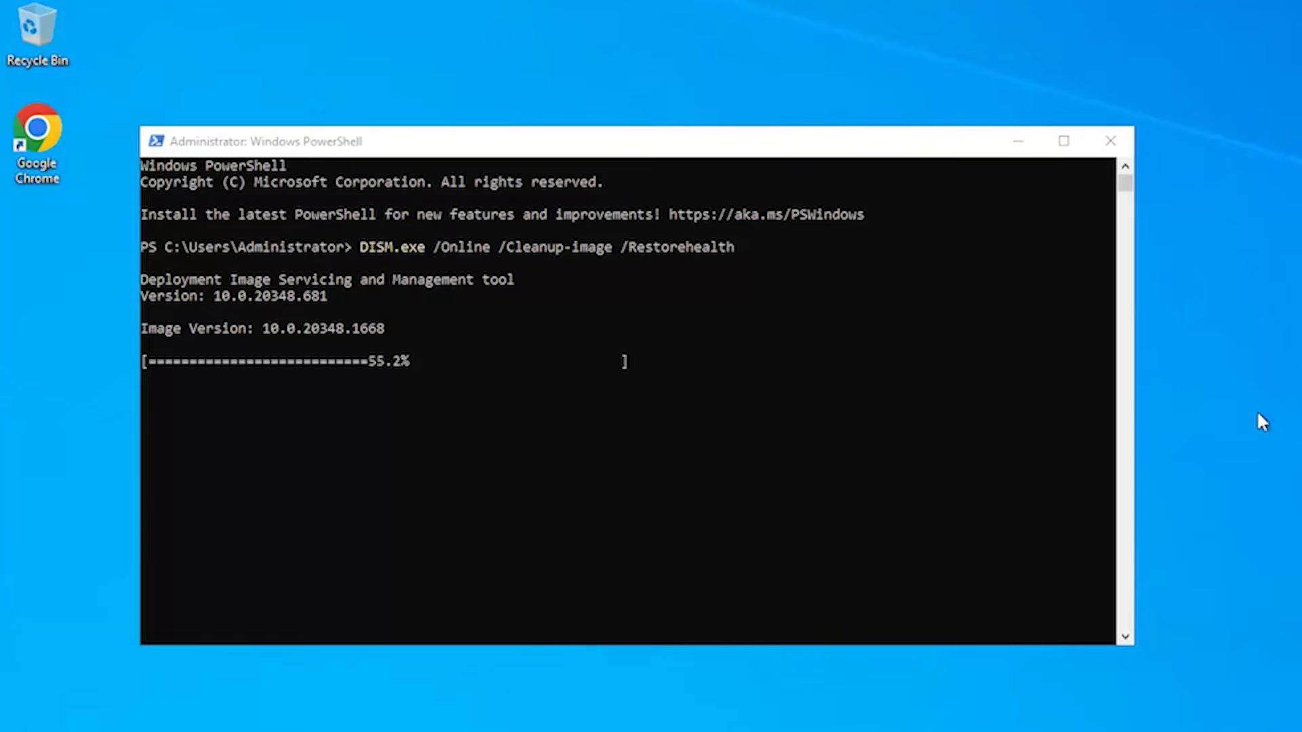
pyautogui.click(892, 471)
pyautogui.write('sfc /s')
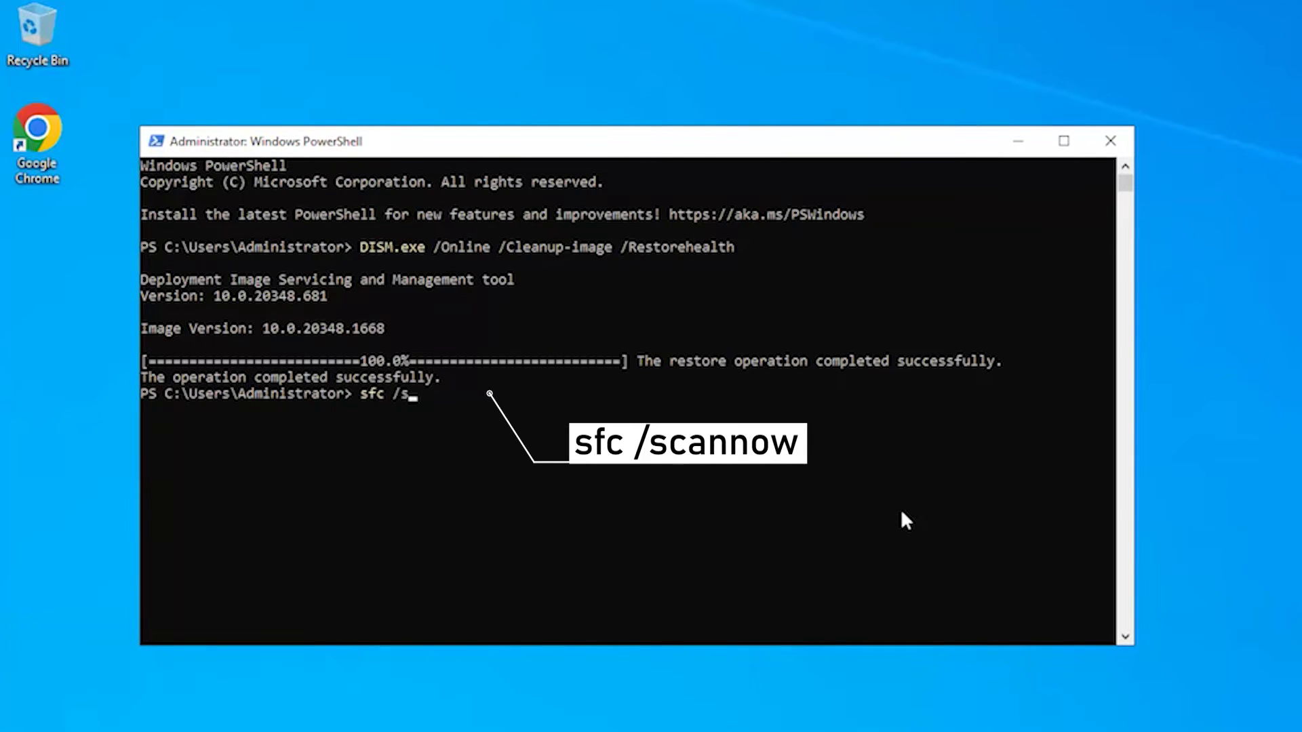
pyautogui.write('cannow')
# Step: Run sfc /scannow and let the system file check finish with no integrity violations
pyautogui.press('Return')
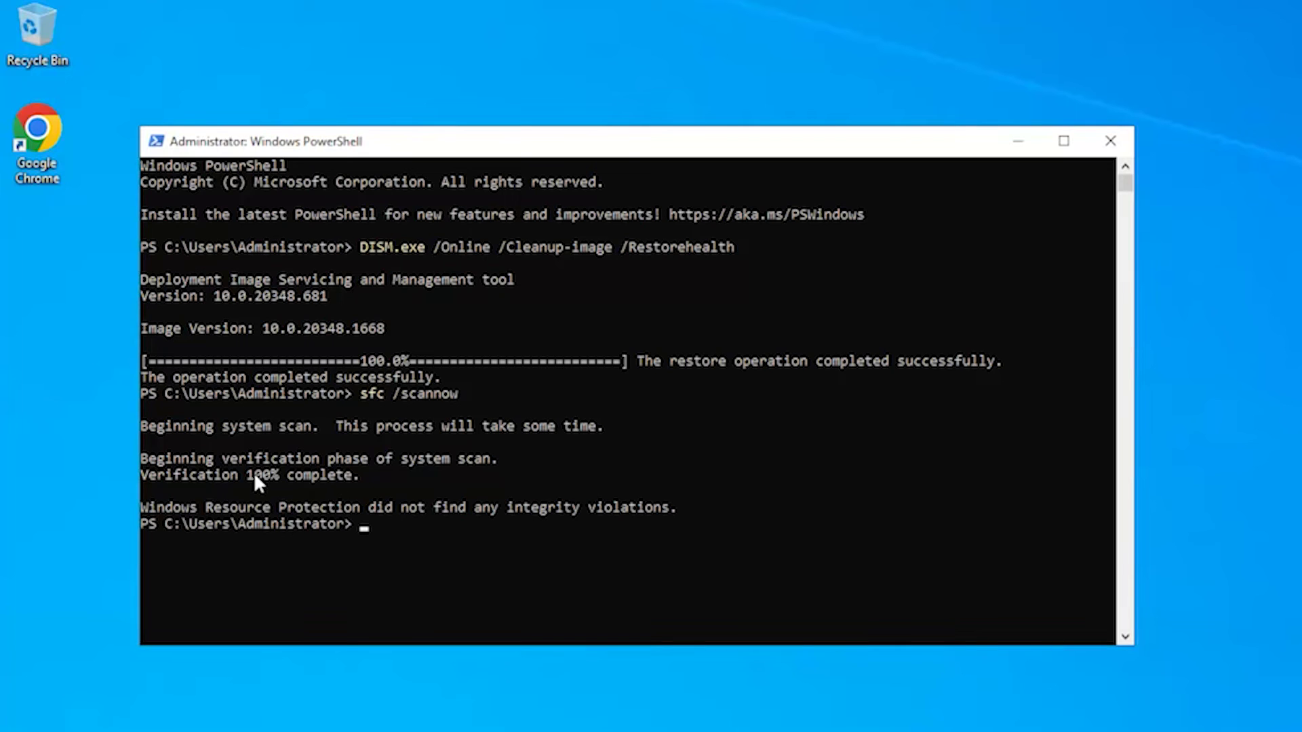
pyautogui.click(280, 523)
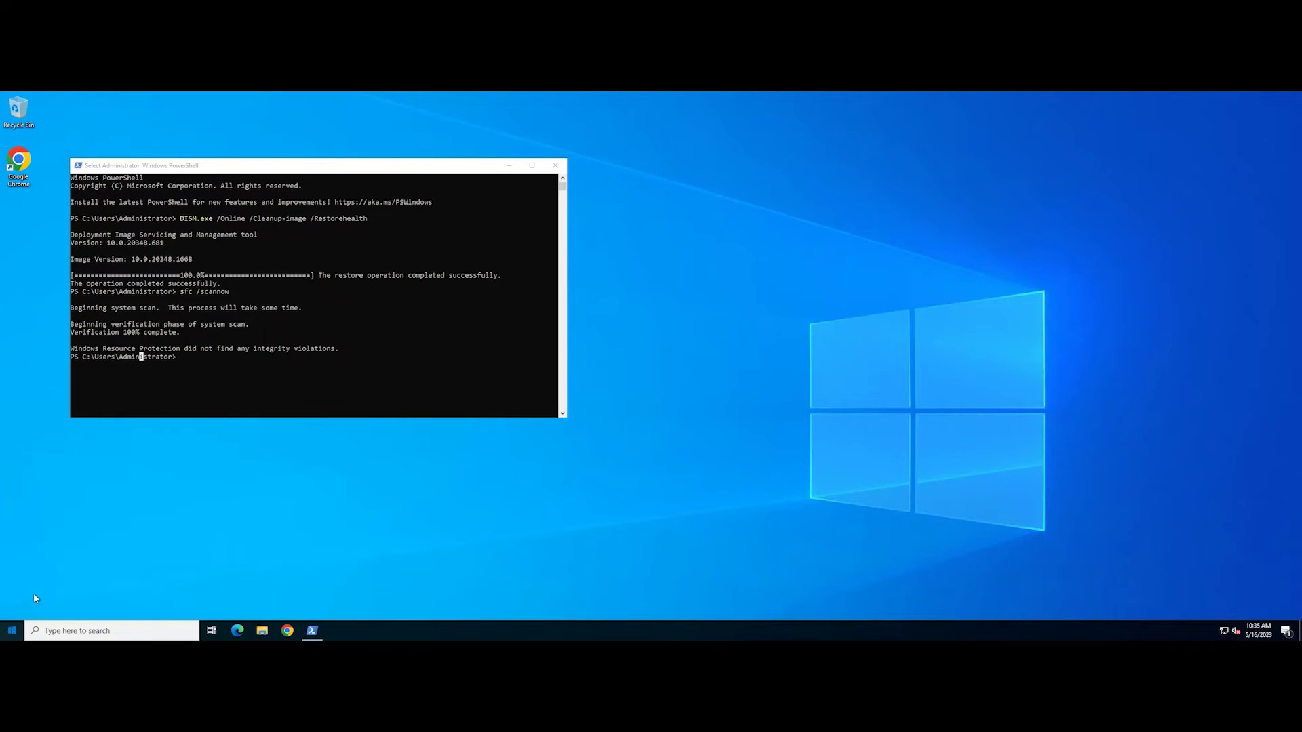
# Step: Restart the server from the Start menu power options and return to the desktop
pyautogui.click(12, 630)
pyautogui.click(12, 609)
pyautogui.click(80, 583)
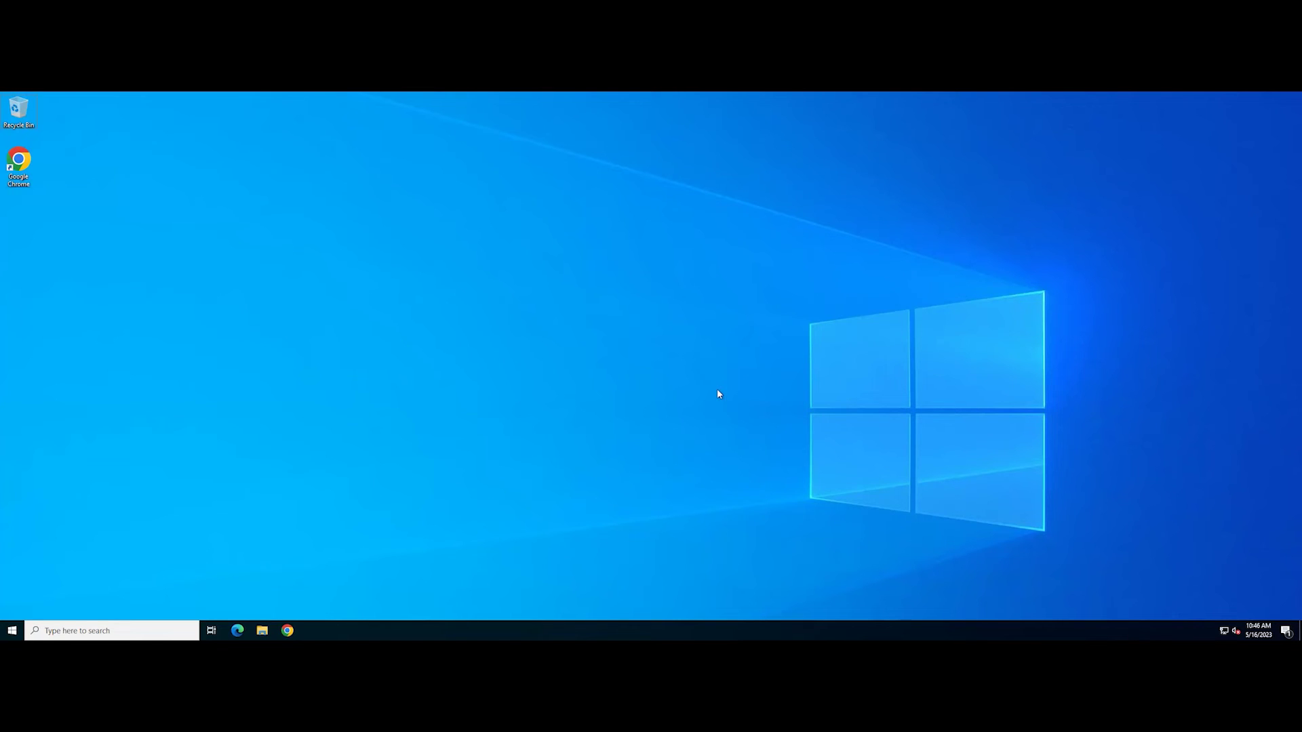
pyautogui.press('super+r')
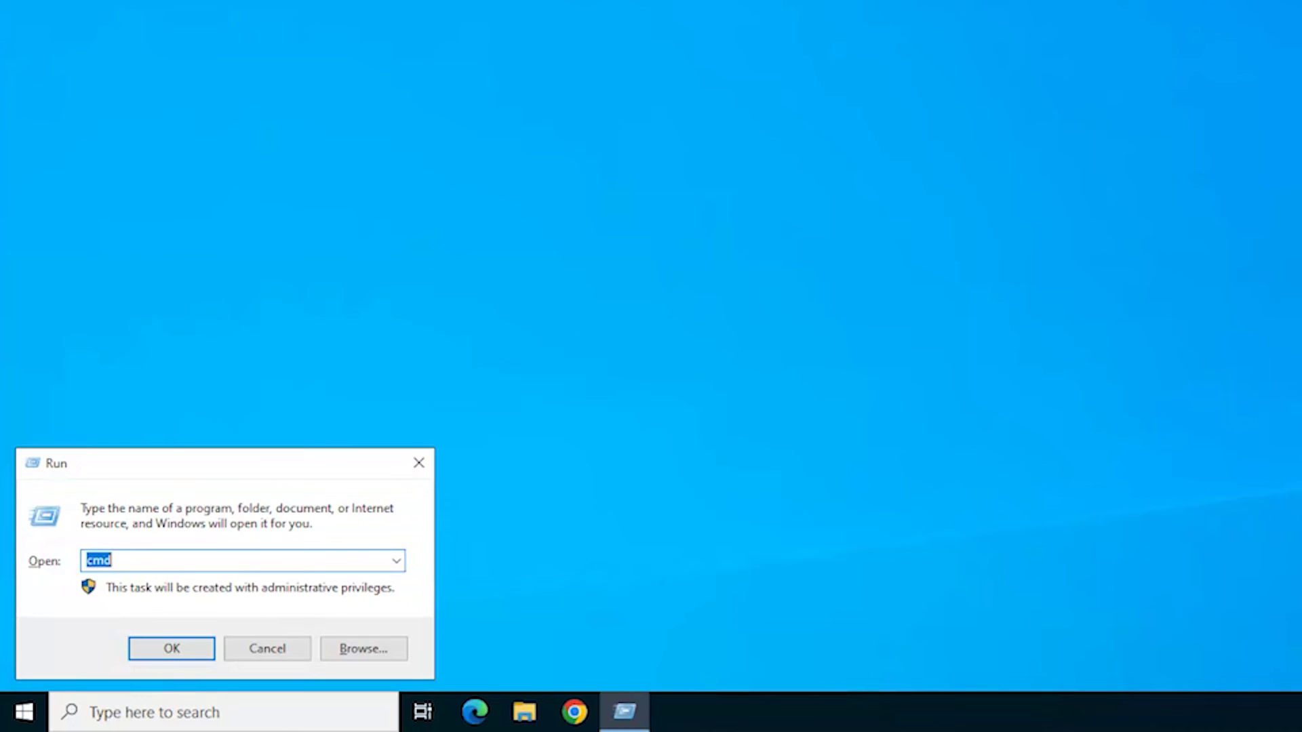
pyautogui.write('devmgmt.msc')
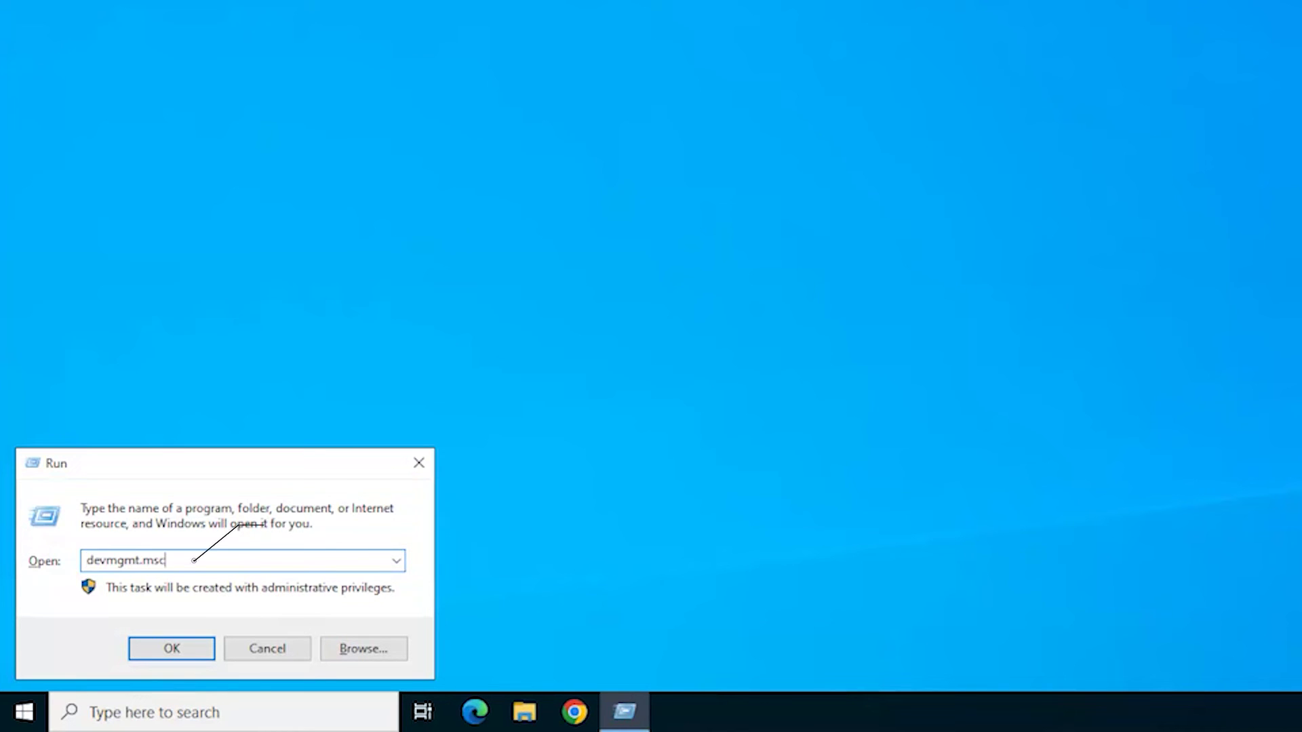
# Step: Launch Device Manager via devmgmt.msc and select Microsoft Hyper-V Video under Display adapters
pyautogui.click(190, 655)
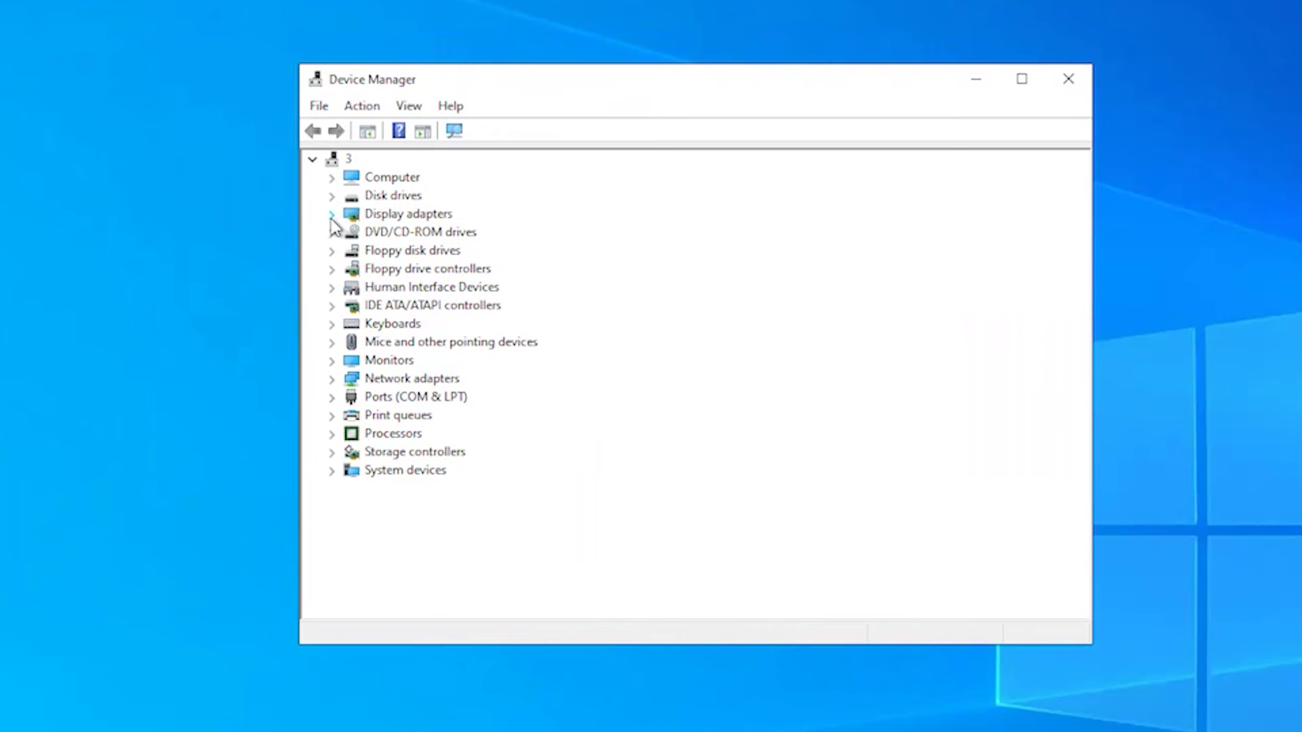
pyautogui.click(331, 215)
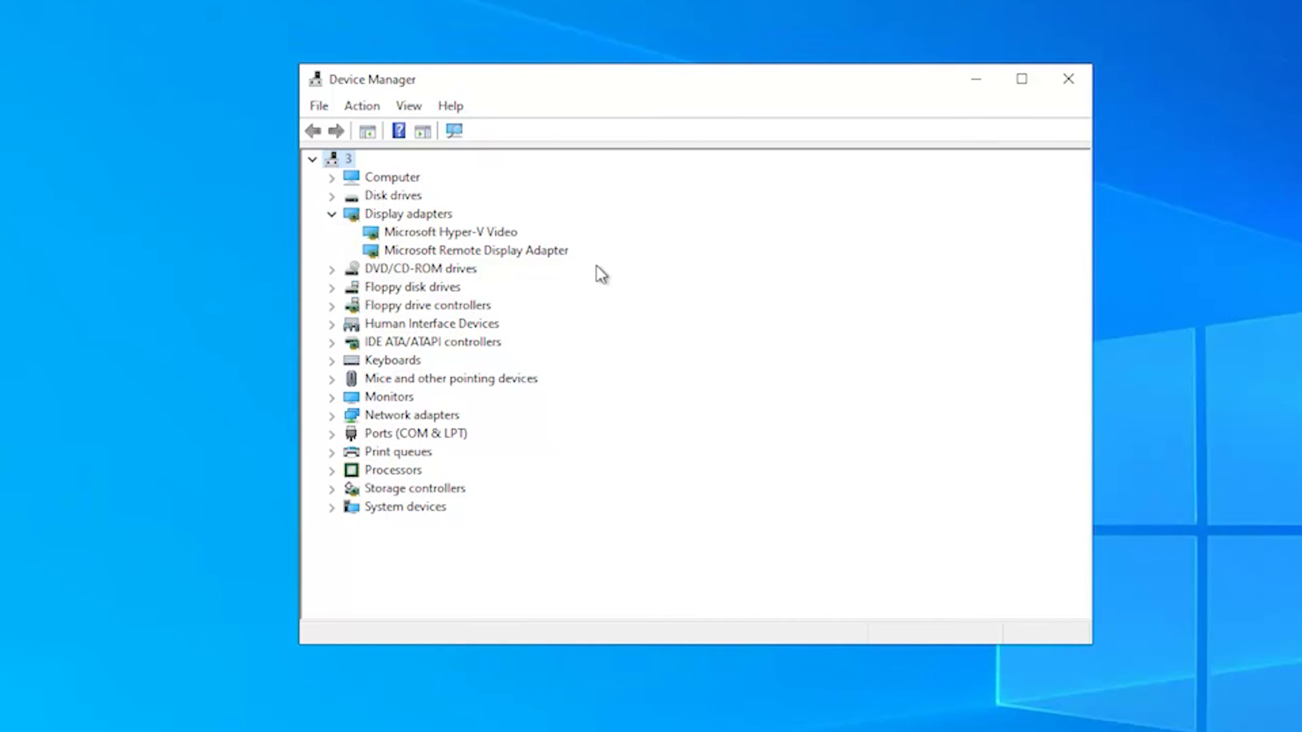
pyautogui.click(505, 236)
pyautogui.rightClick(506, 236)
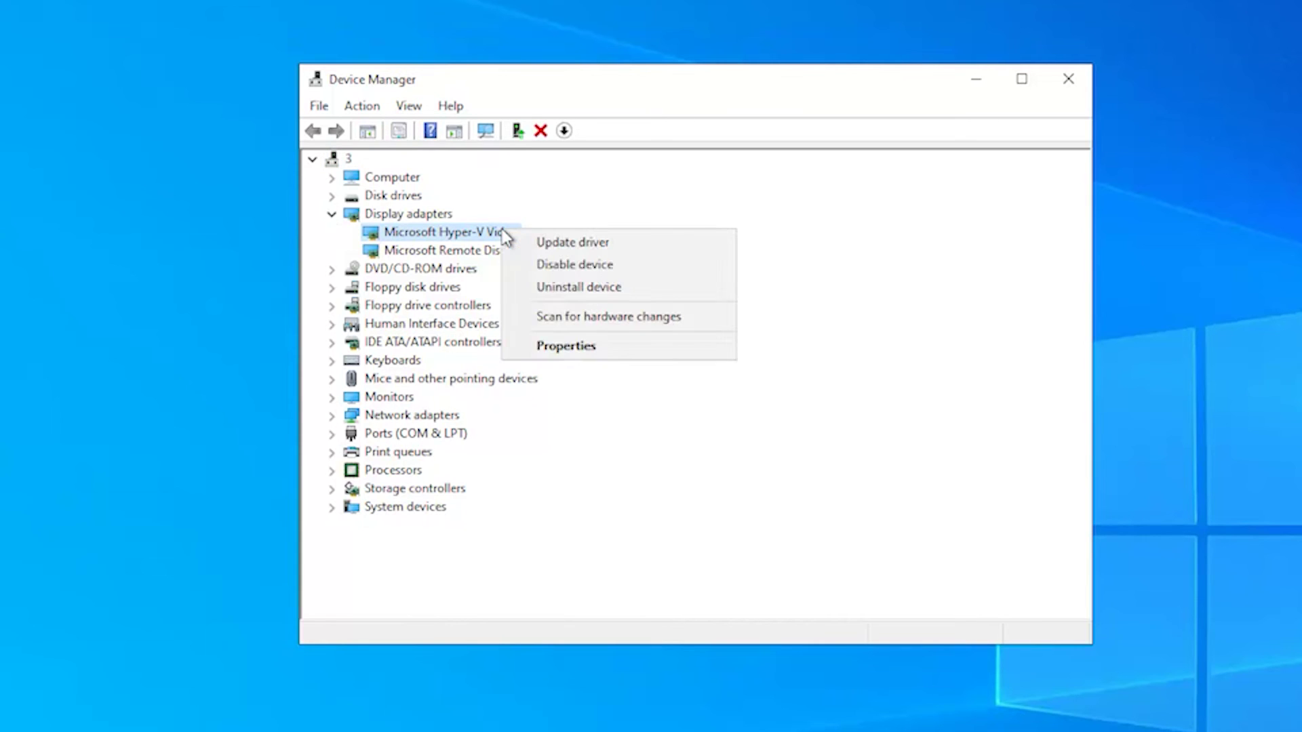
# Step: Update the Hyper-V Video driver with automatic search, confirming the best driver is already installed
pyautogui.click(630, 253)
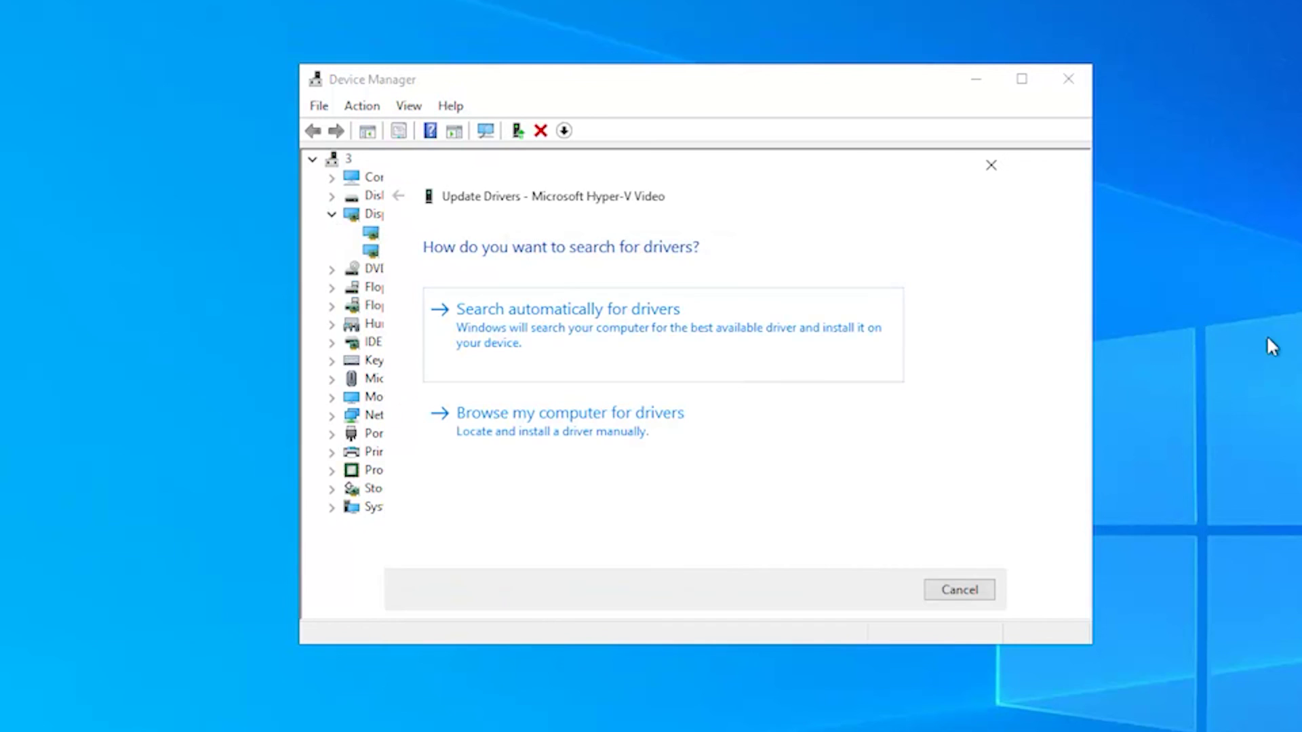
pyautogui.click(593, 363)
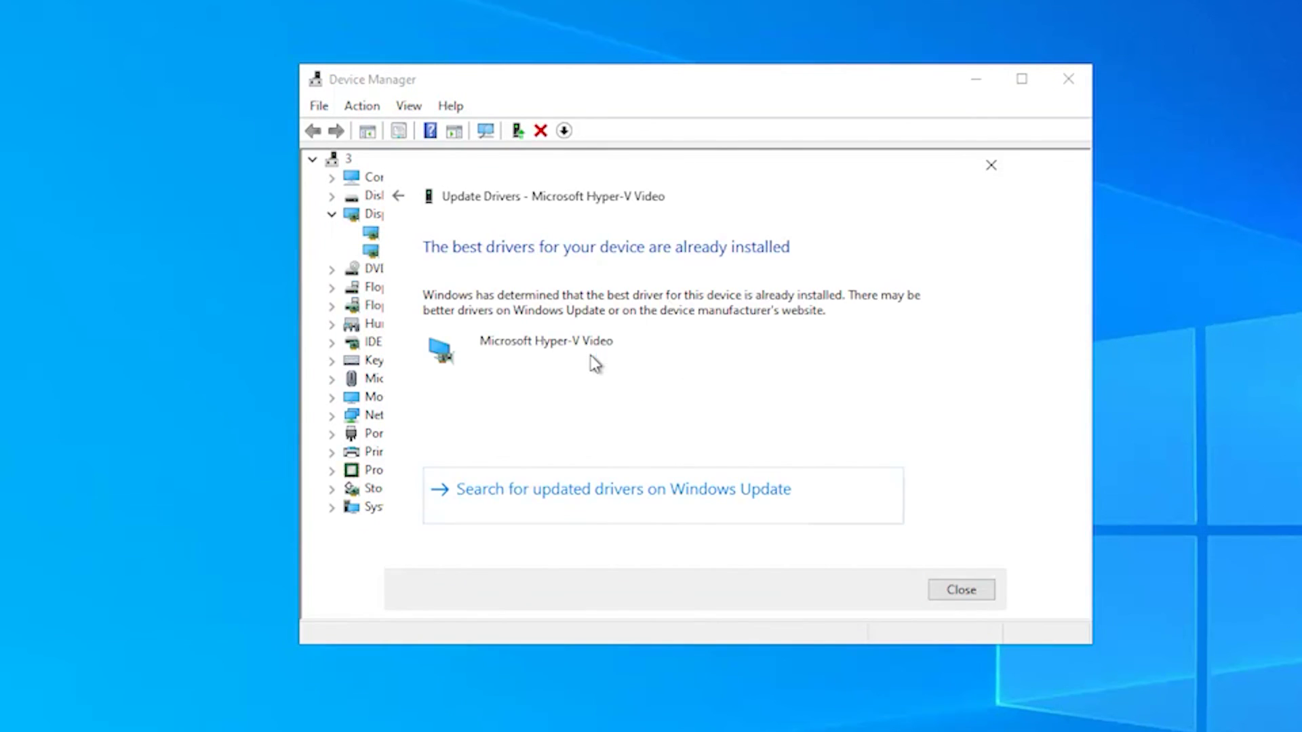
pyautogui.click(962, 590)
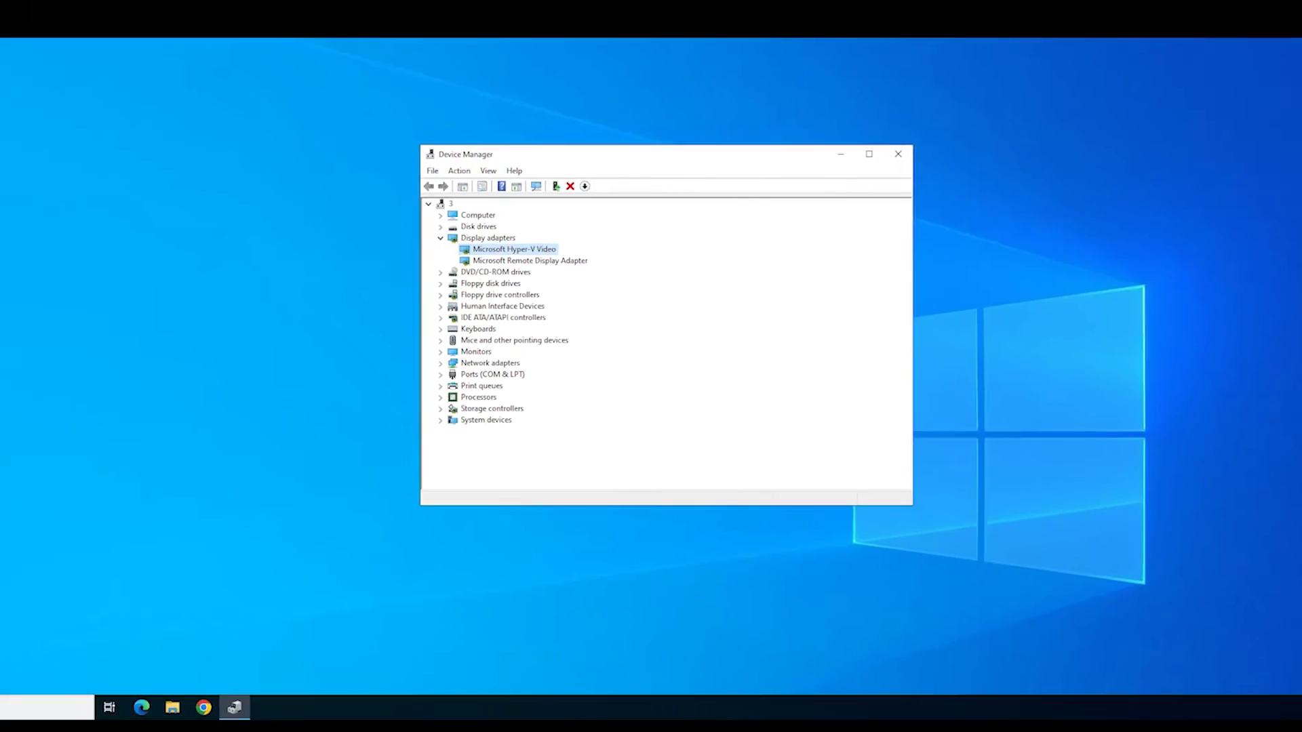